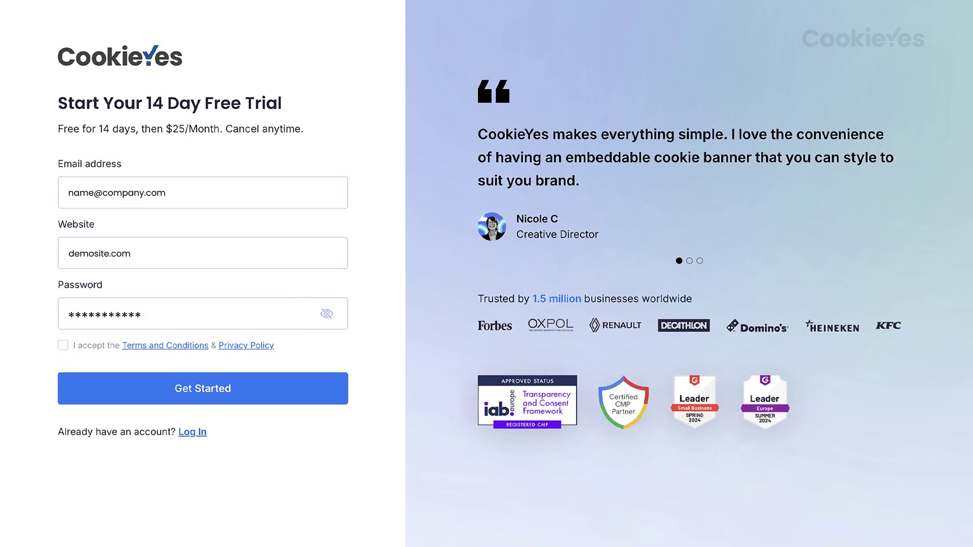
Accept the terms, start the CookieYes free trial, keep the banner settings, and choose Install with Google Tag Manager
left_click(63, 345)
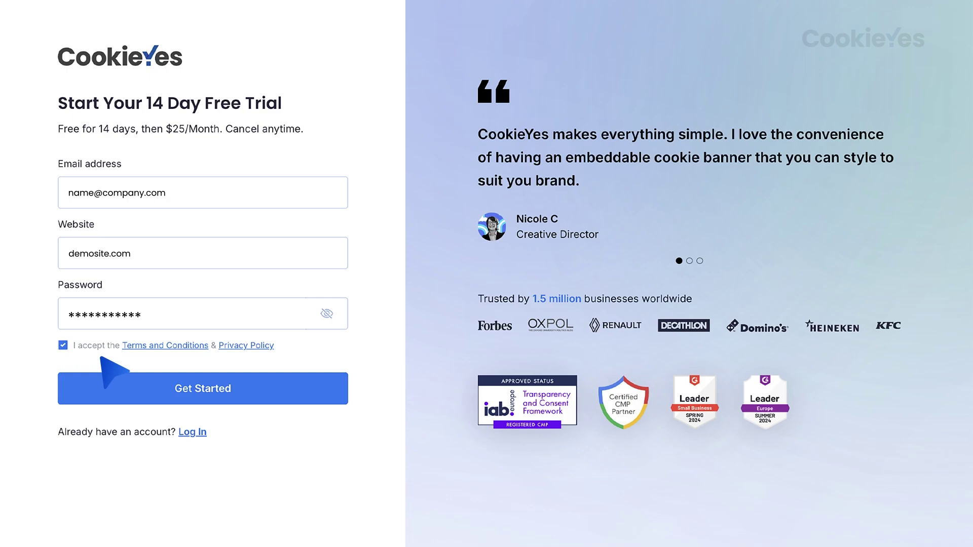
left_click(206, 391)
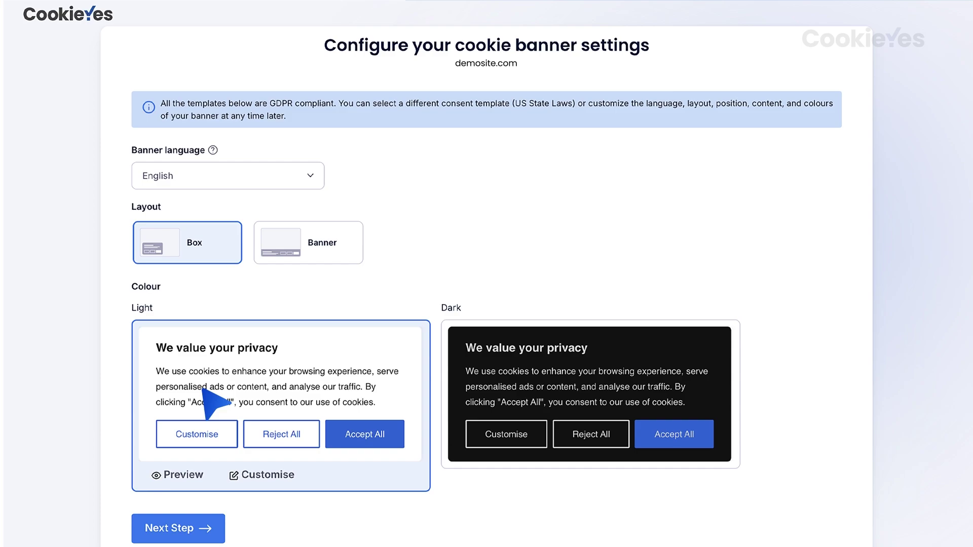
left_click(176, 526)
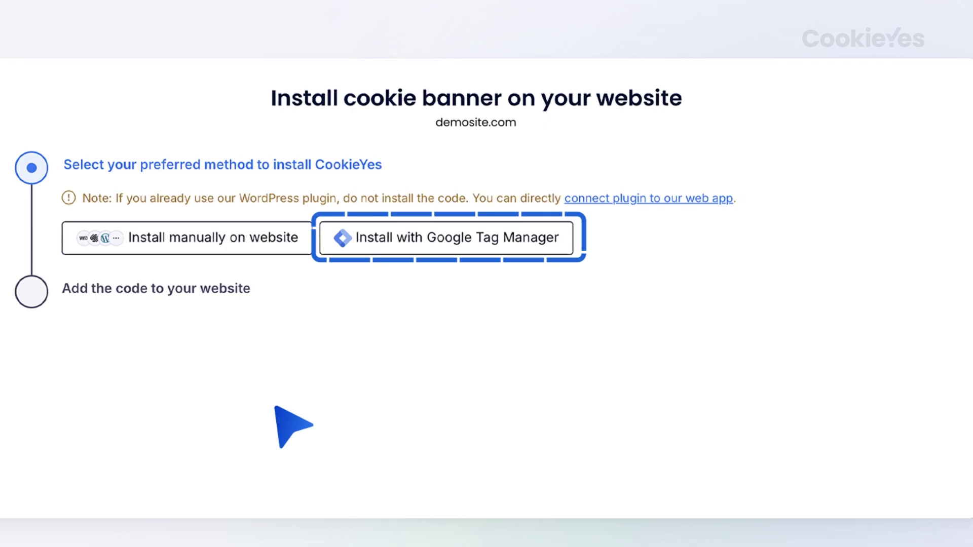
left_click(440, 239)
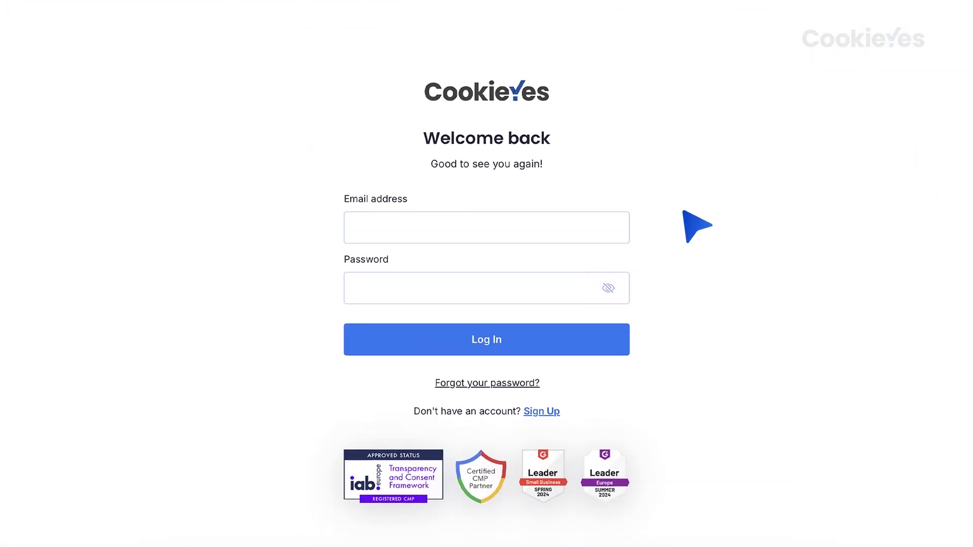
Log in to CookieYes with the account email and password, then scroll down to the Google consent mode options
type("name@company.com")
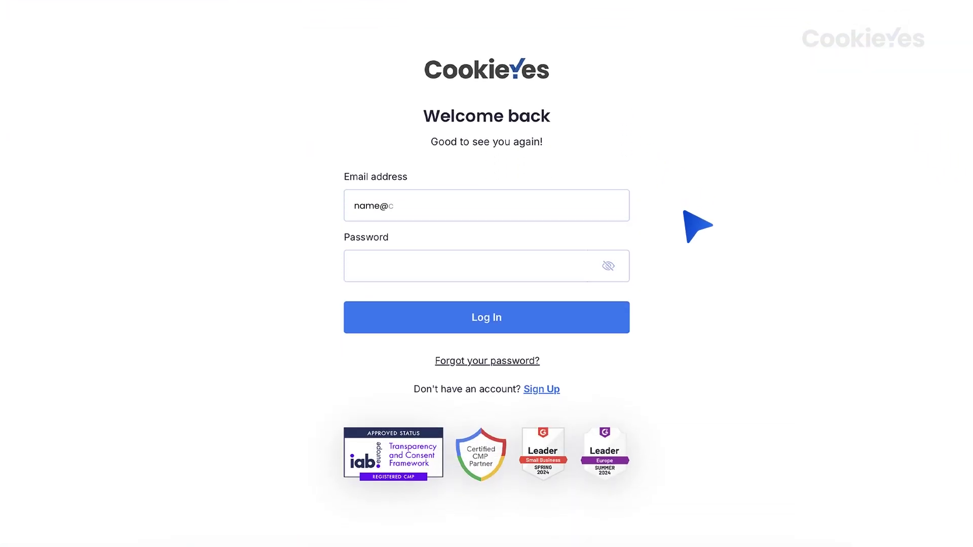
key("Tab")
type("***********")
left_click(485, 323)
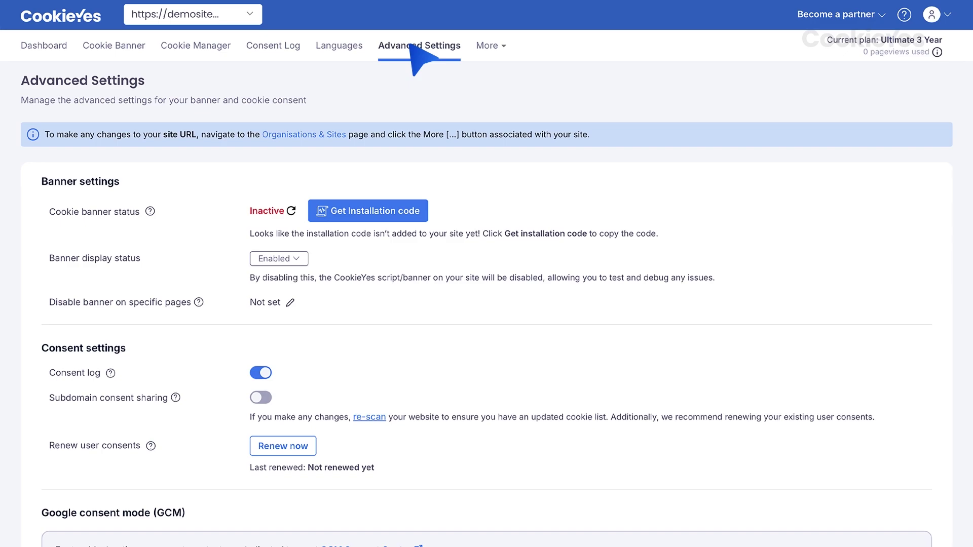
scroll(410, 76, "down", 2)
scroll(395, 79, "down", 3)
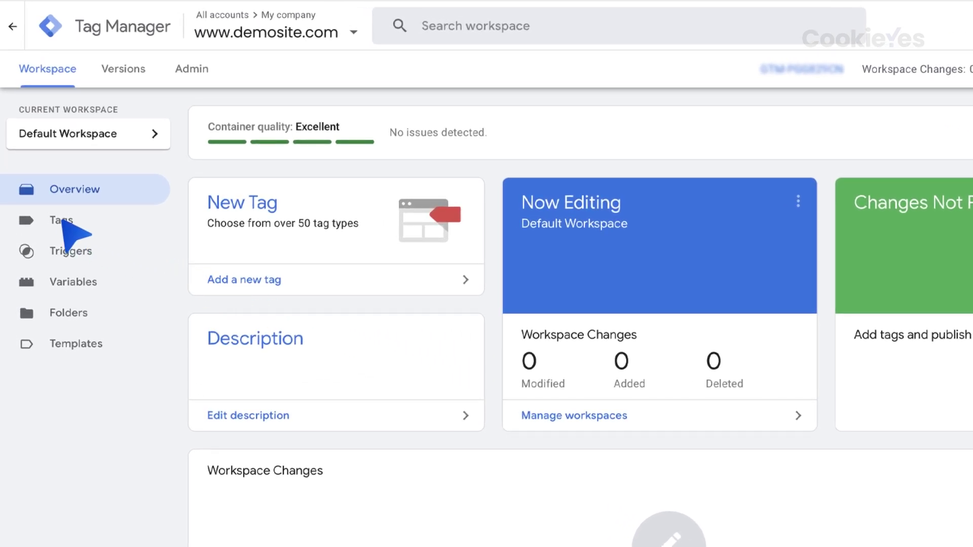
Create a new Google Tag Manager tag named 'CookieYes'
left_click(62, 221)
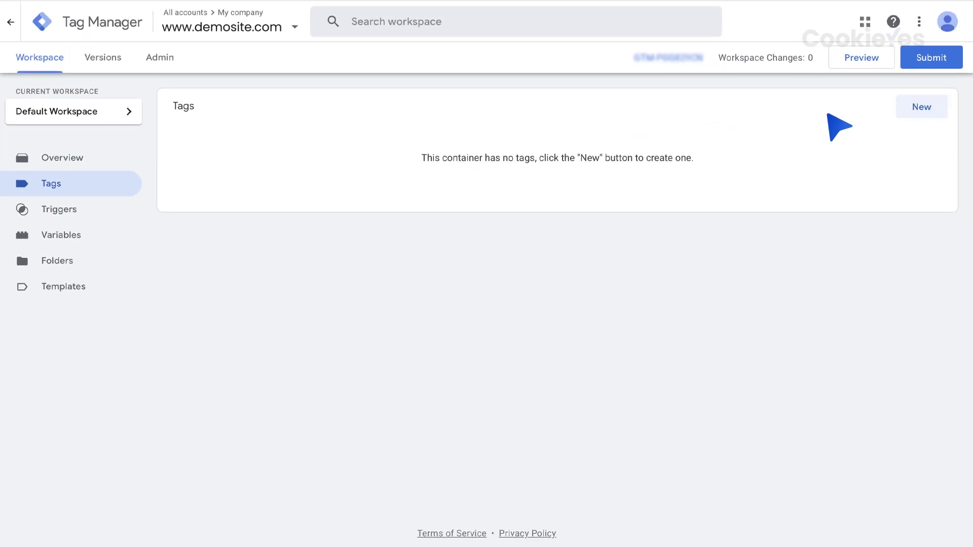
left_click(921, 107)
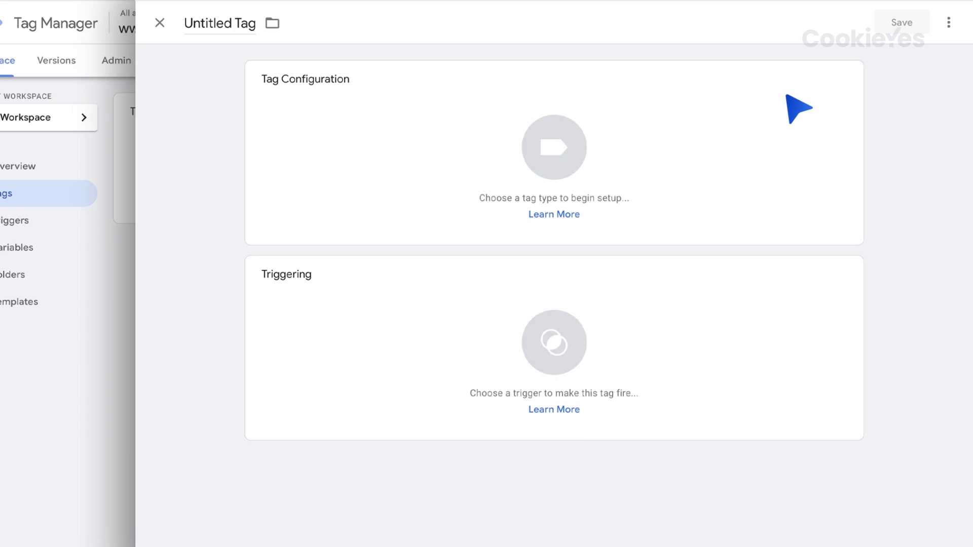
left_click(119, 26)
type("CookieYes")
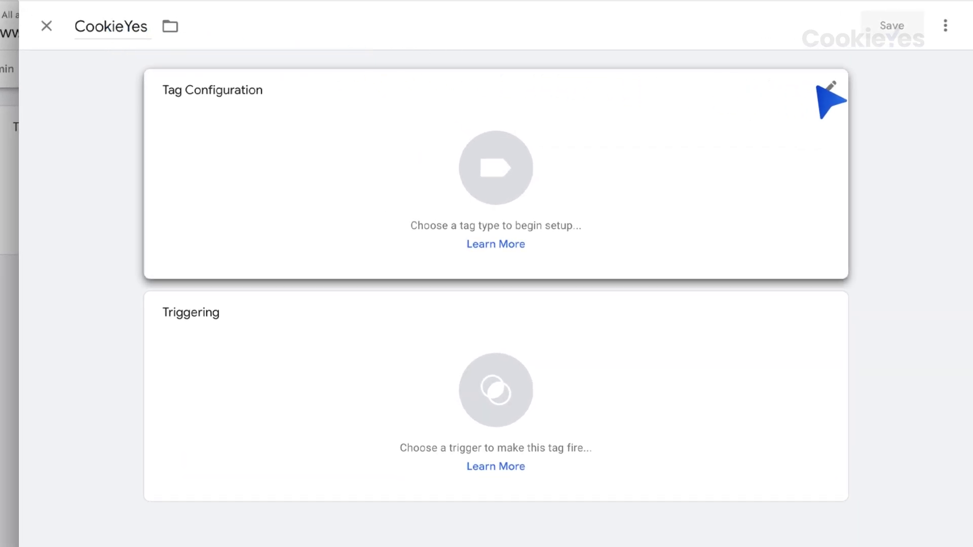
Set the tag type to the 'CookieYes CMP' template from the Community Template Gallery
left_click(825, 87)
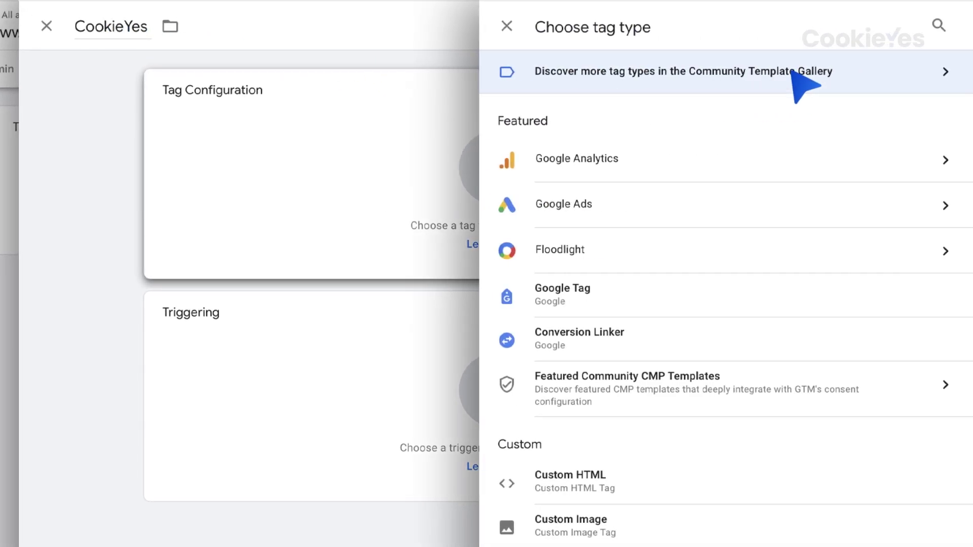
left_click(788, 71)
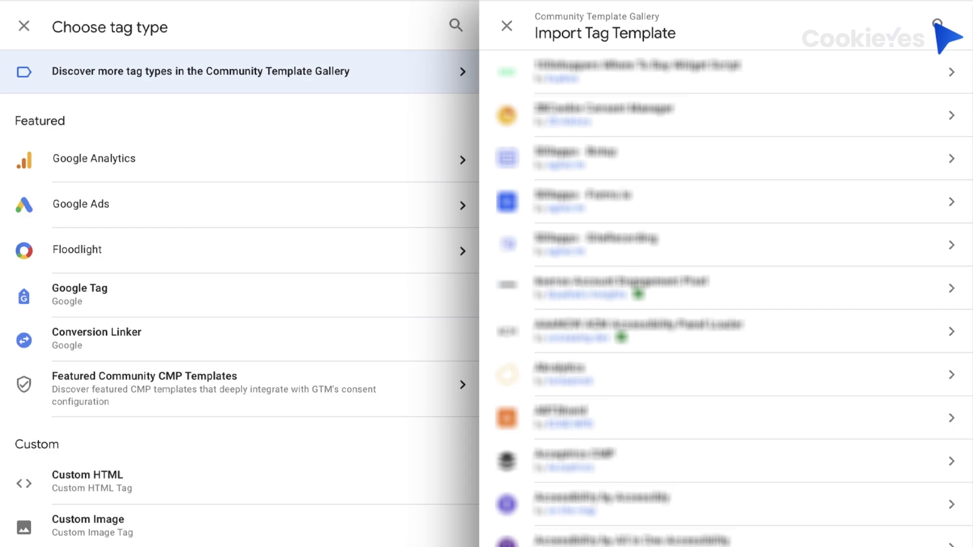
left_click(937, 26)
type("CookieYes CMP")
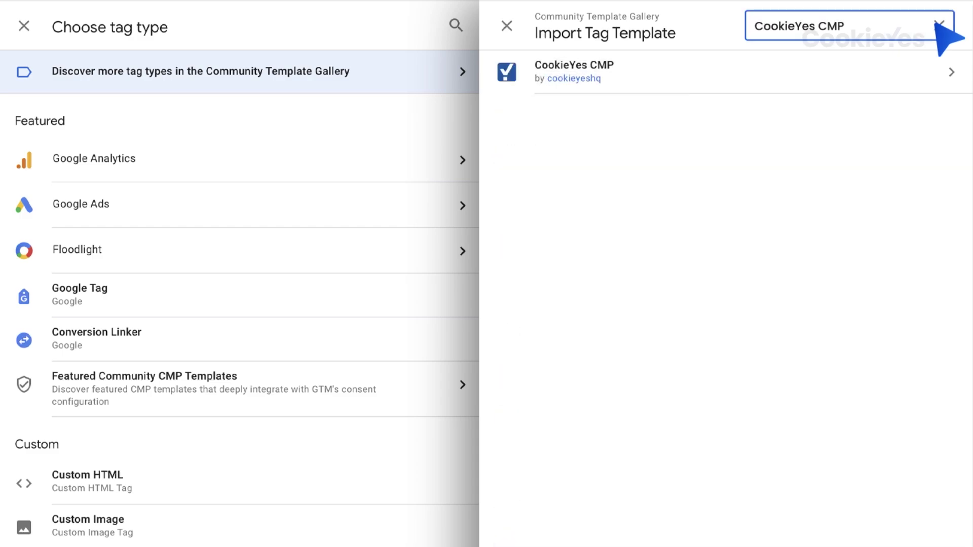
left_click(608, 68)
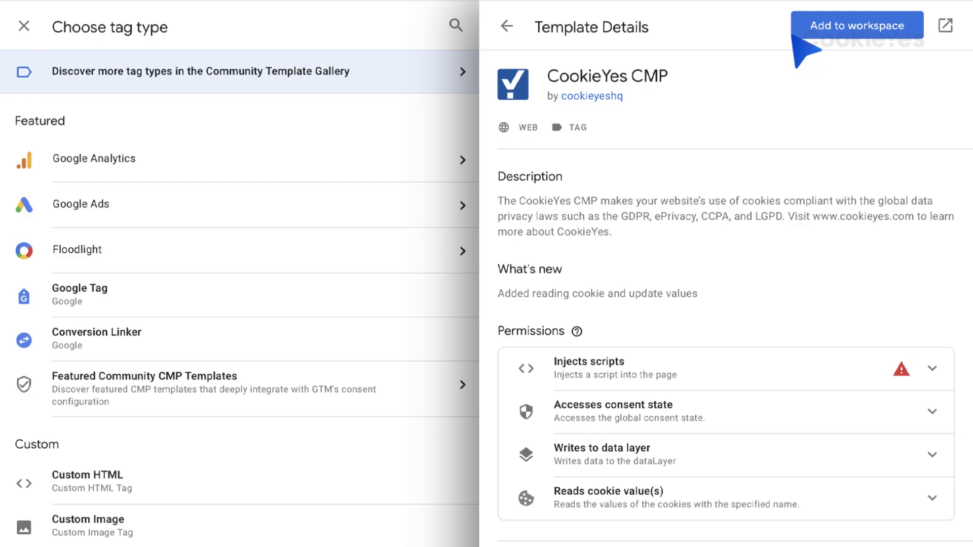
left_click(856, 27)
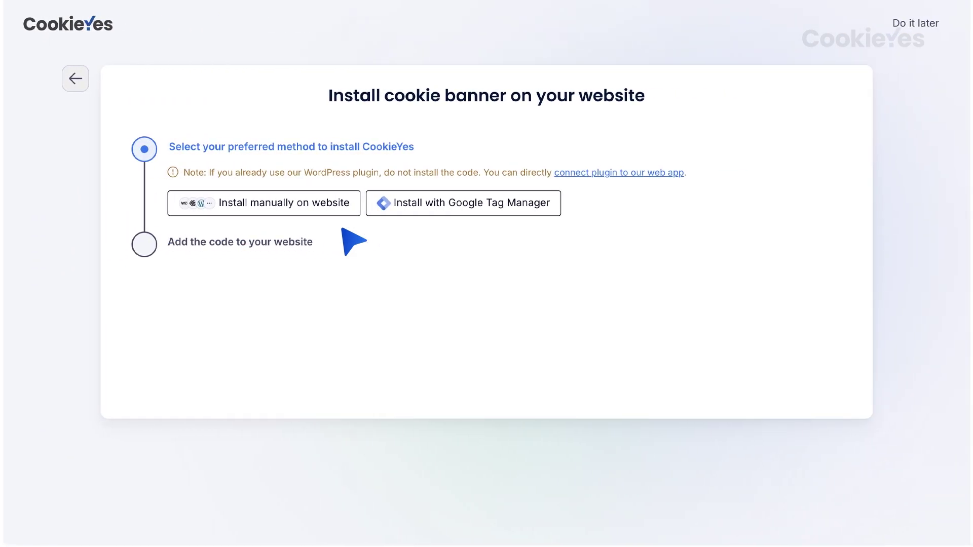
Copy the manual banner installation code, then show it again under Advanced Settings with the client ID
left_click(265, 203)
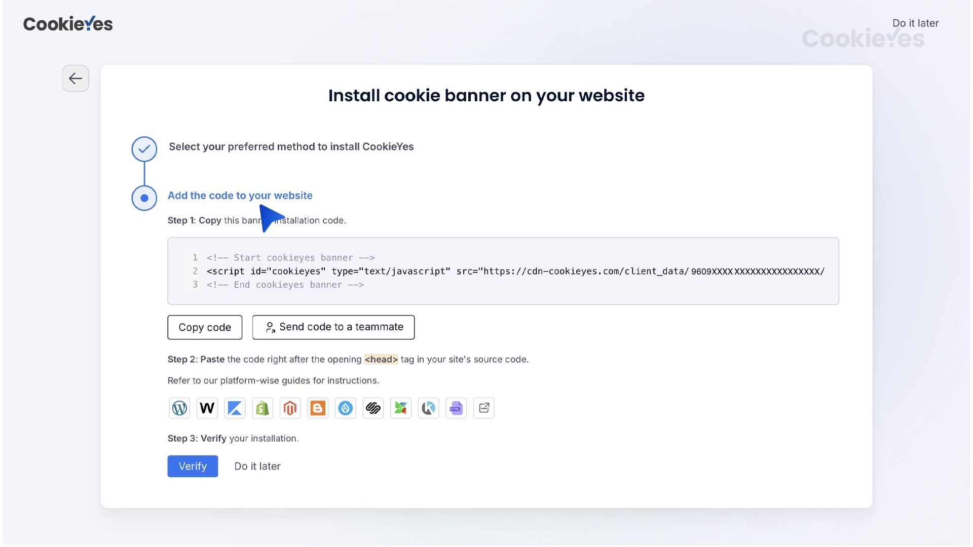
left_click(208, 332)
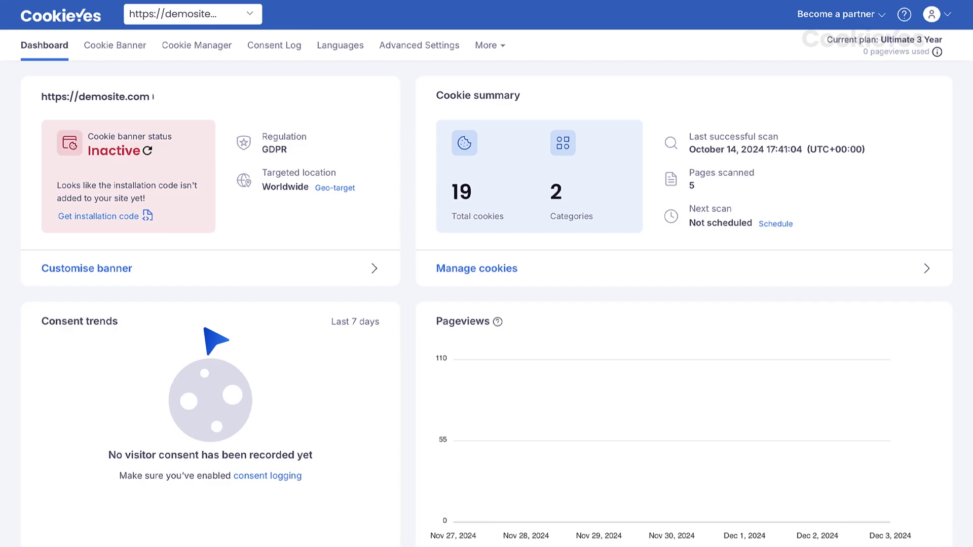
left_click(413, 46)
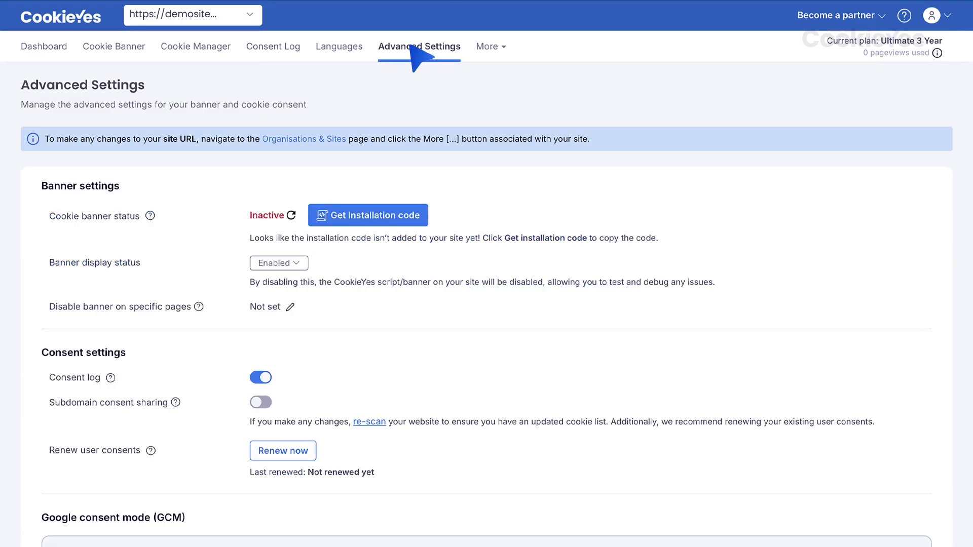
left_click(375, 215)
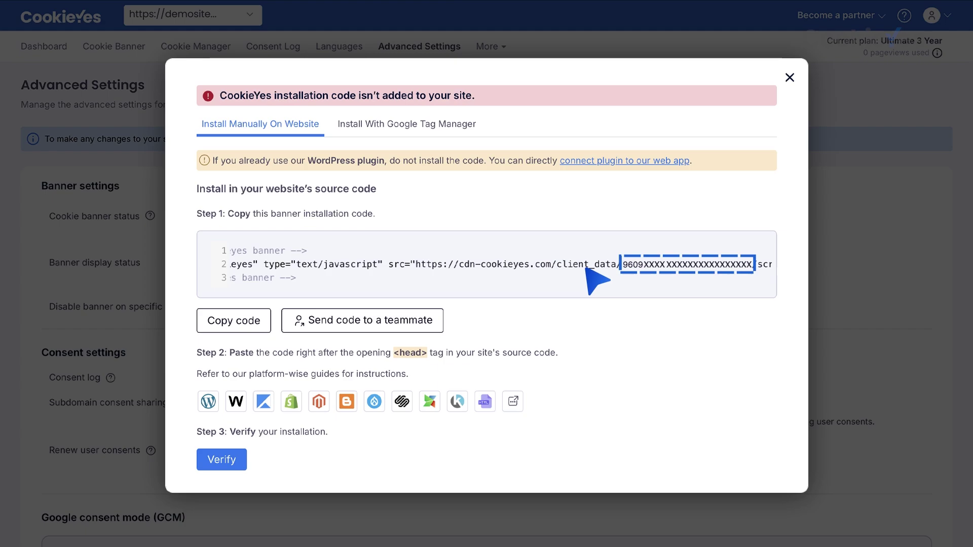
scroll(598, 281, "right", 3)
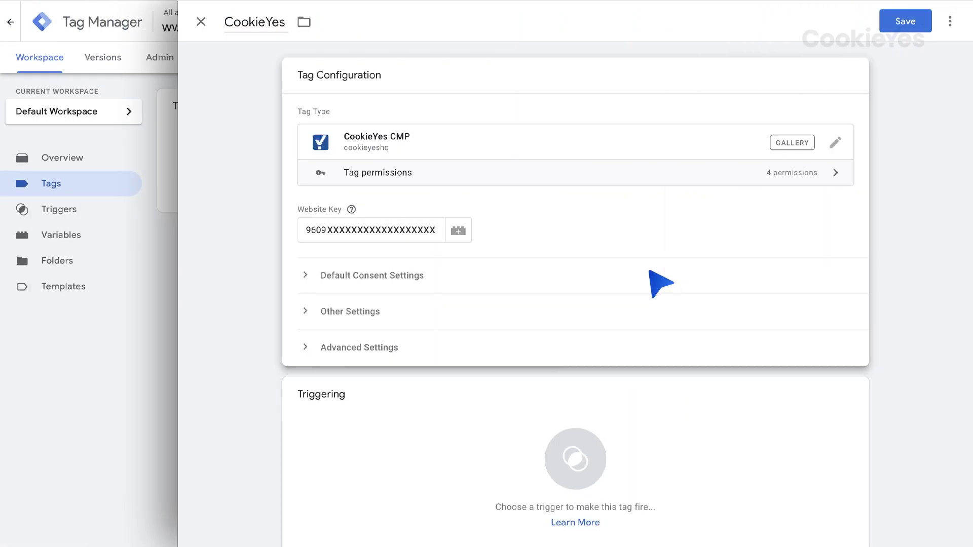
Add a default consent settings row to the CookieYes tag configuration
left_click(361, 288)
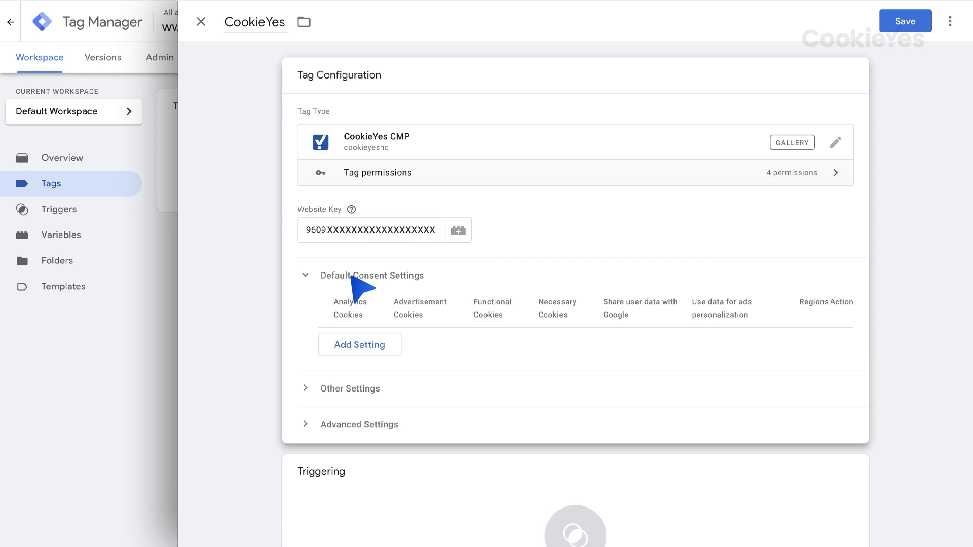
left_click(355, 344)
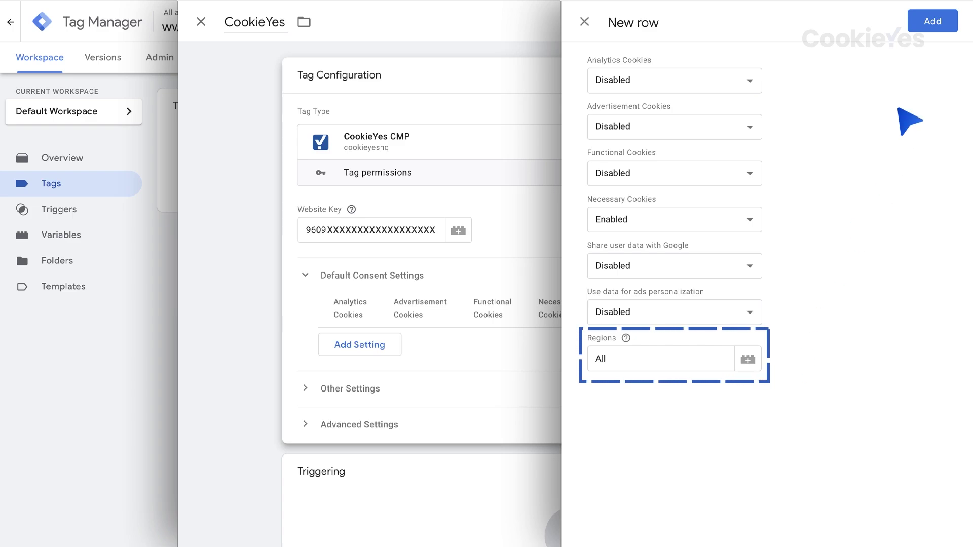
left_click(934, 22)
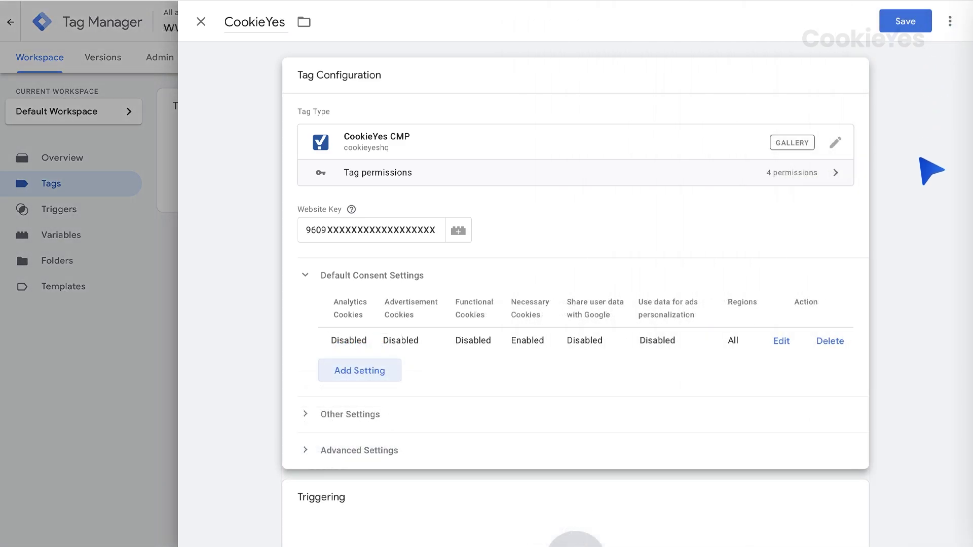
left_click(931, 172)
Set the tag to fire on Consent Initialization - All Pages and save it
left_click(862, 371)
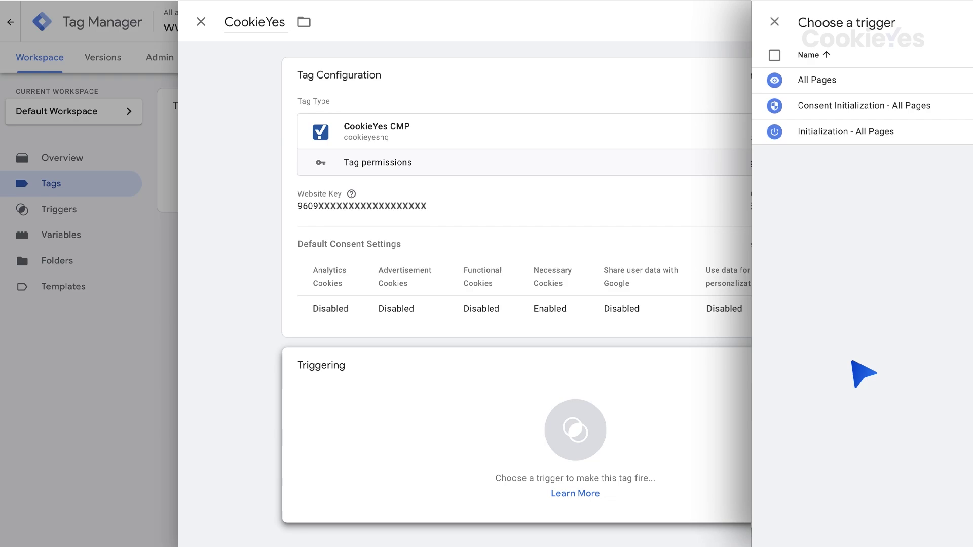
left_click(298, 106)
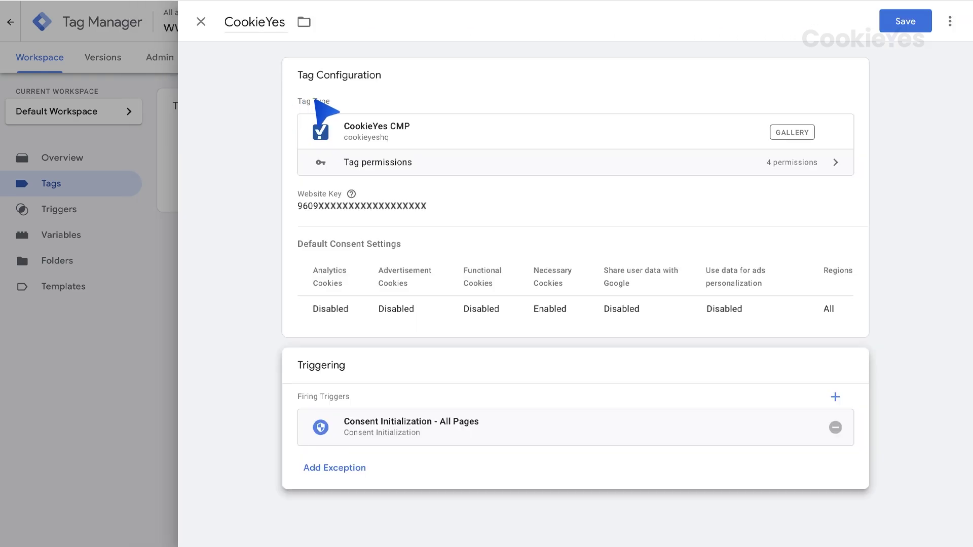
left_click(904, 22)
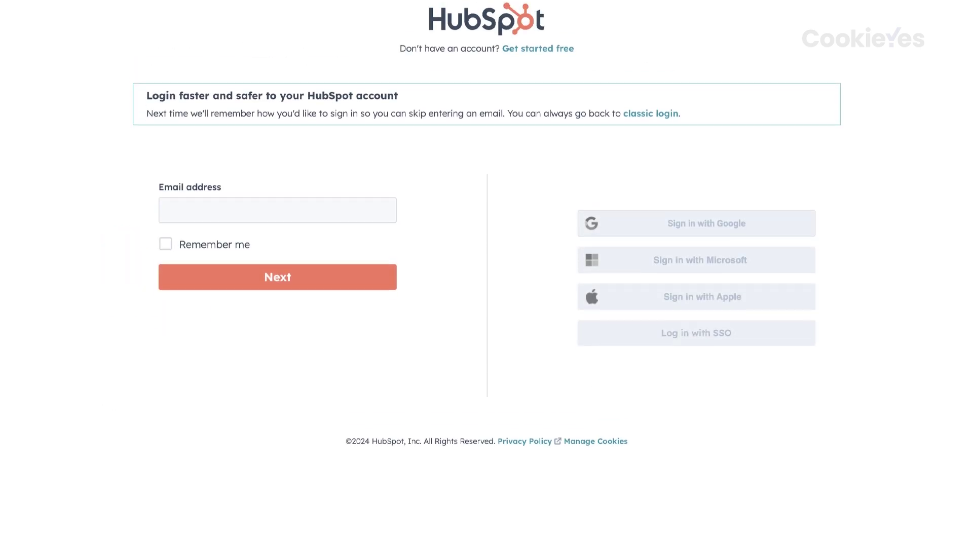
Sign in to HubSpot with the account password
left_click(274, 294)
type("************")
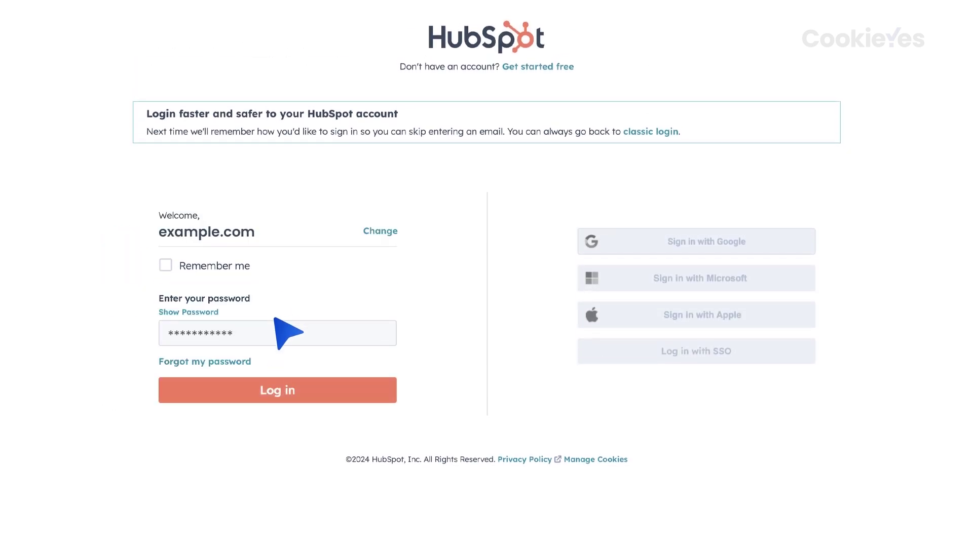
left_click(276, 389)
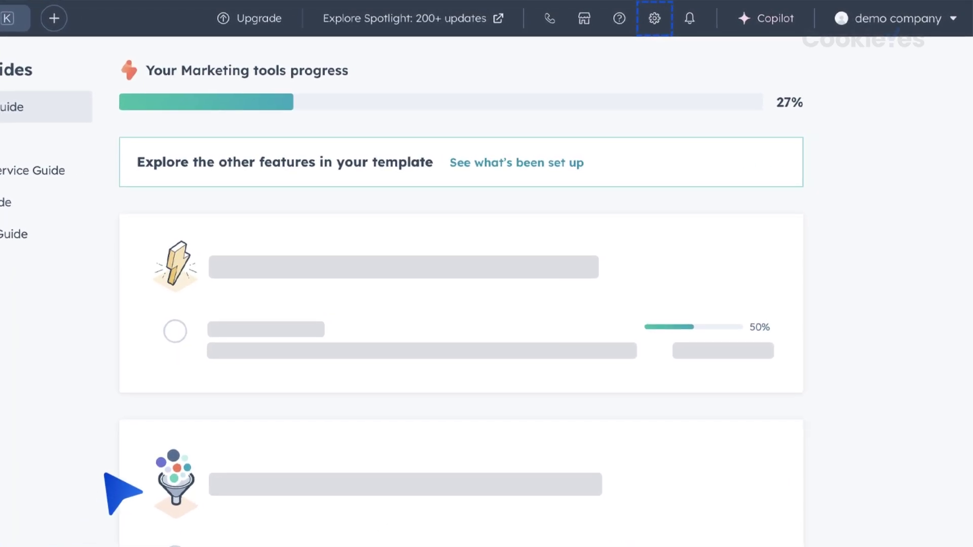
Go to Settings > Content > Pages, keeping Default settings for all domains
left_click(654, 19)
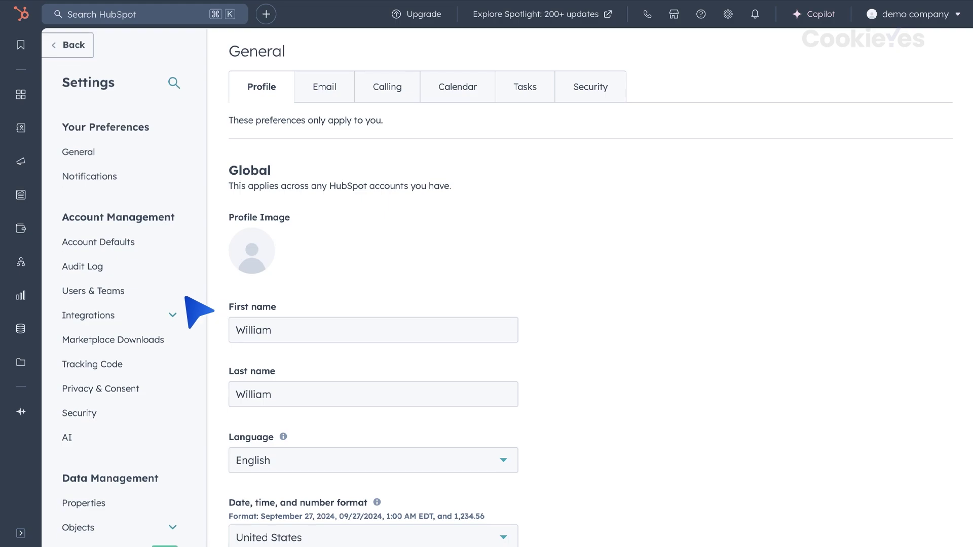
scroll(186, 299, "down", 5)
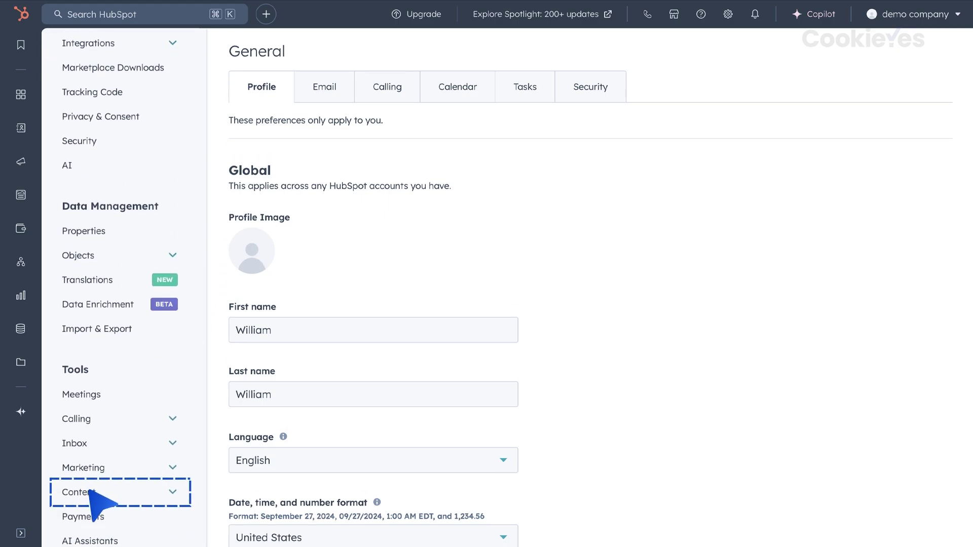
left_click(94, 494)
scroll(94, 494, "down", 3)
left_click(83, 488)
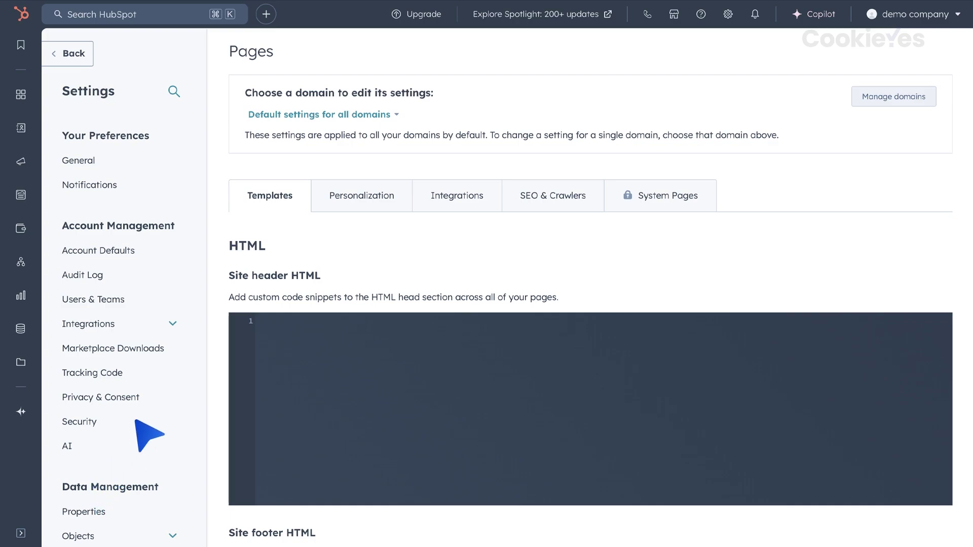
left_click(339, 115)
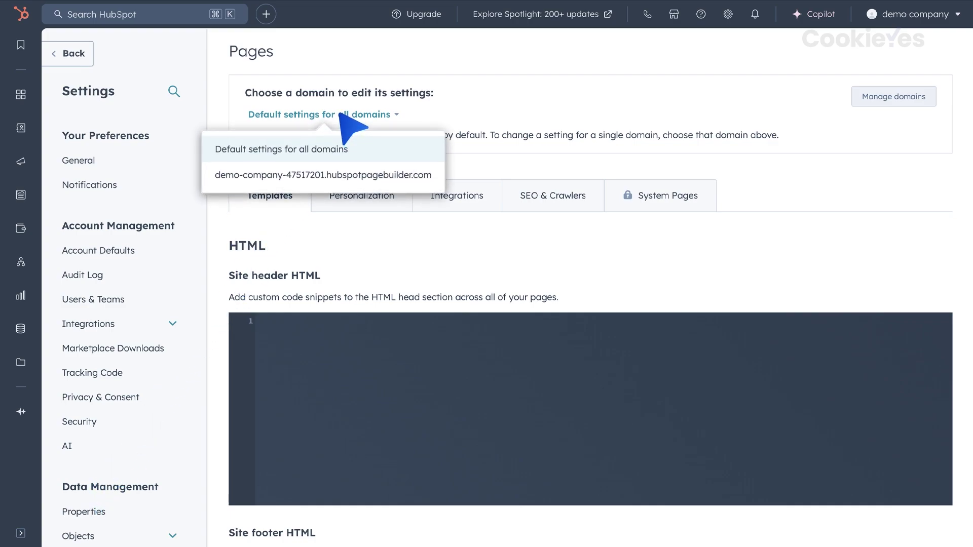
left_click(340, 140)
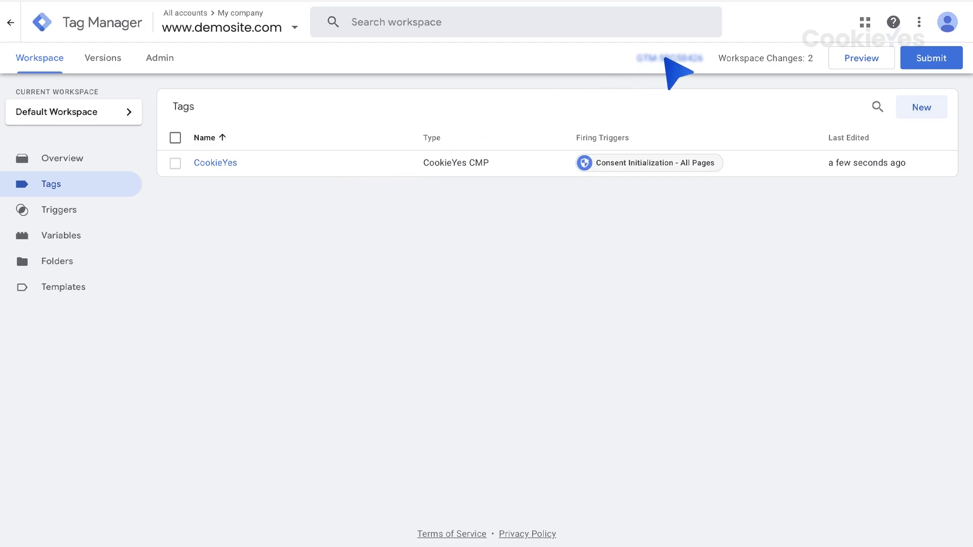
Paste GTM's head snippet into Site header HTML and the noscript snippet into Site footer HTML, saving each
left_click(666, 59)
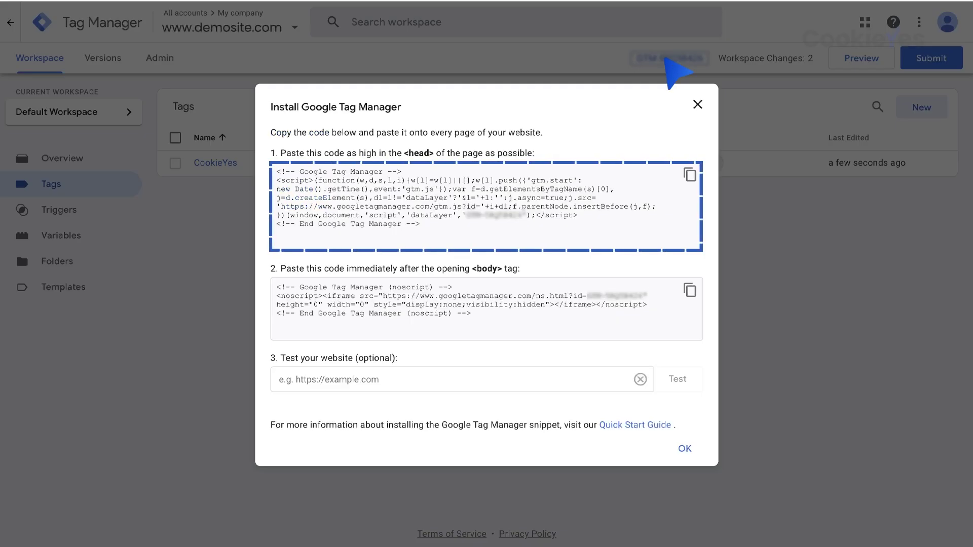
left_click(689, 174)
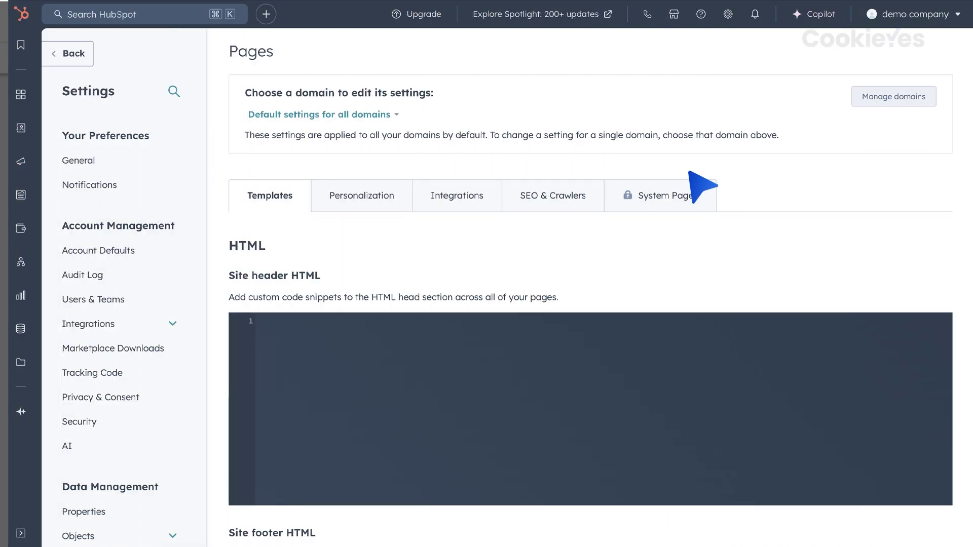
left_click(260, 324)
key("ctrl+v")
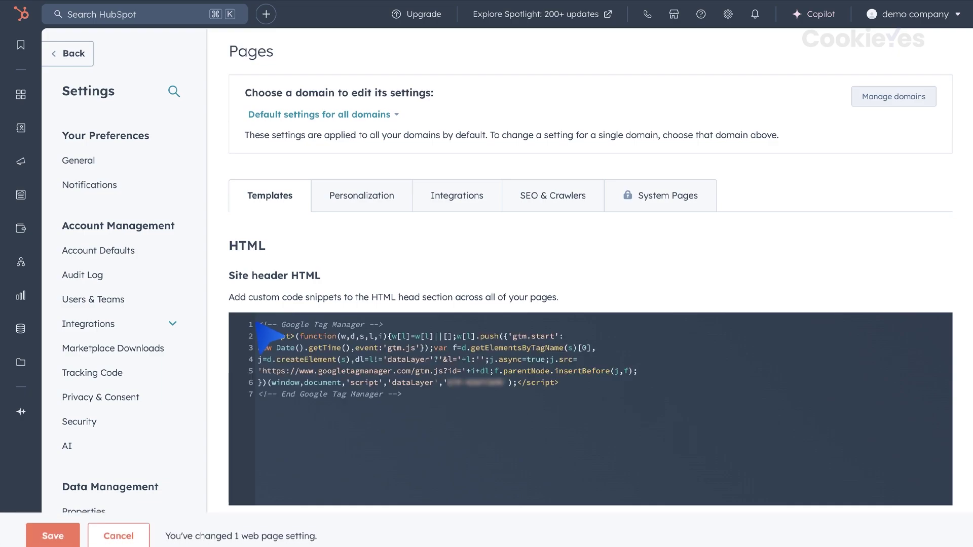
left_click(54, 526)
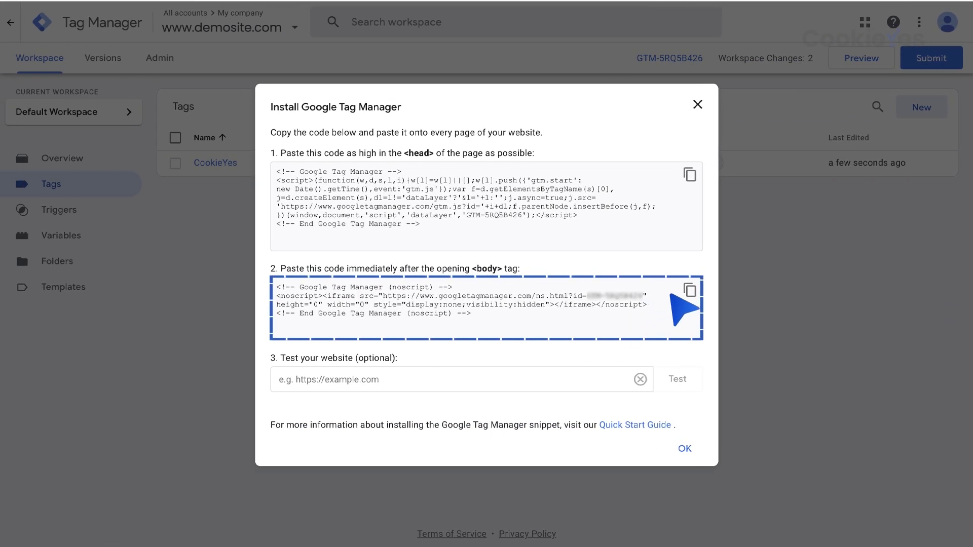
left_click(688, 291)
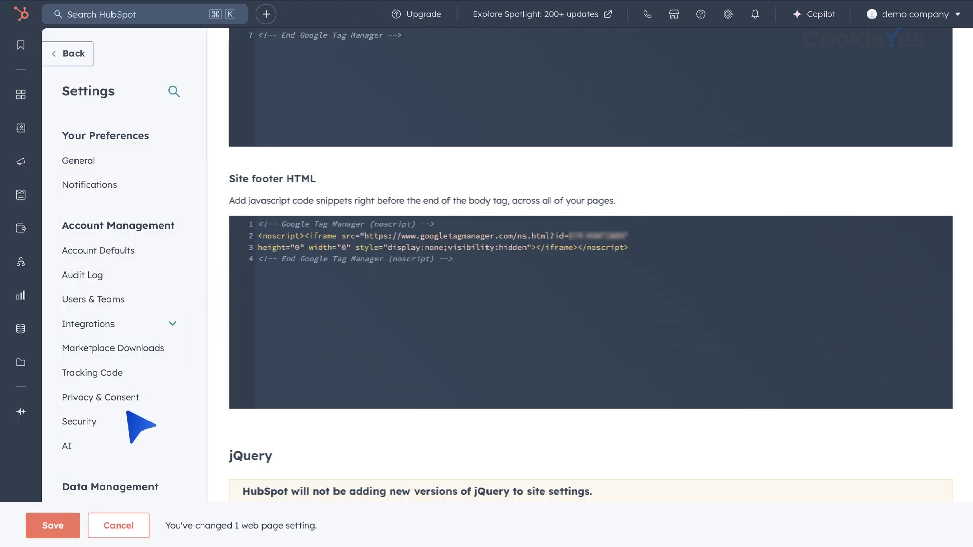
left_click(55, 526)
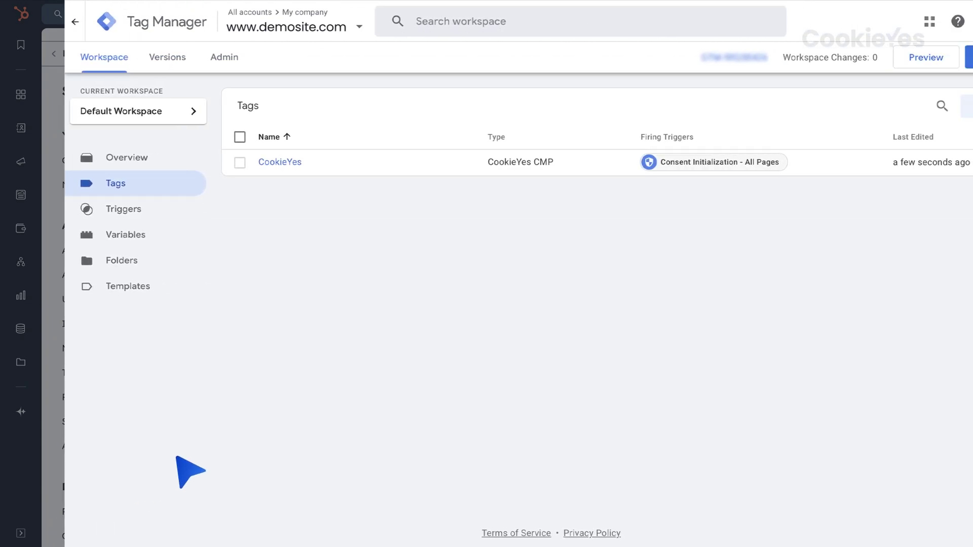
Submit and publish the workspace changes as a new version
left_click(934, 56)
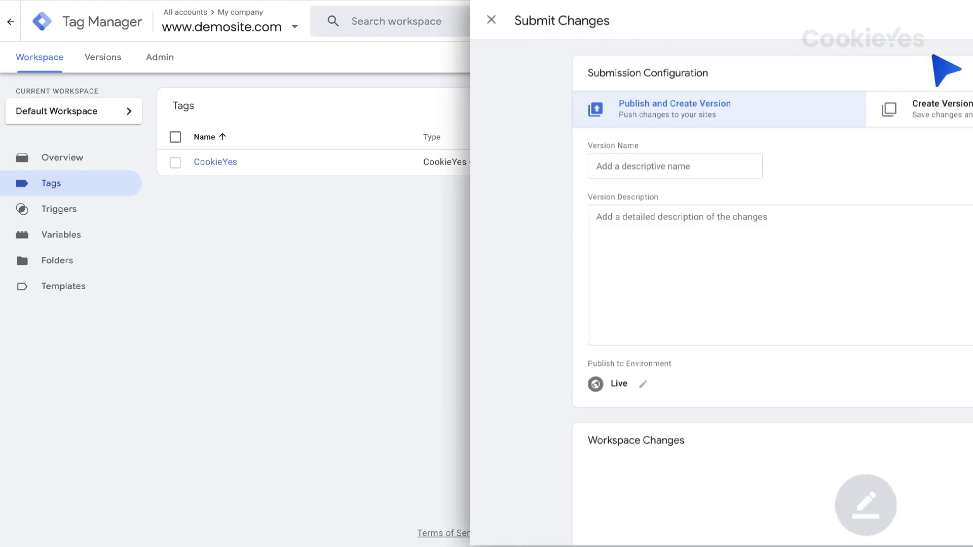
left_click(934, 19)
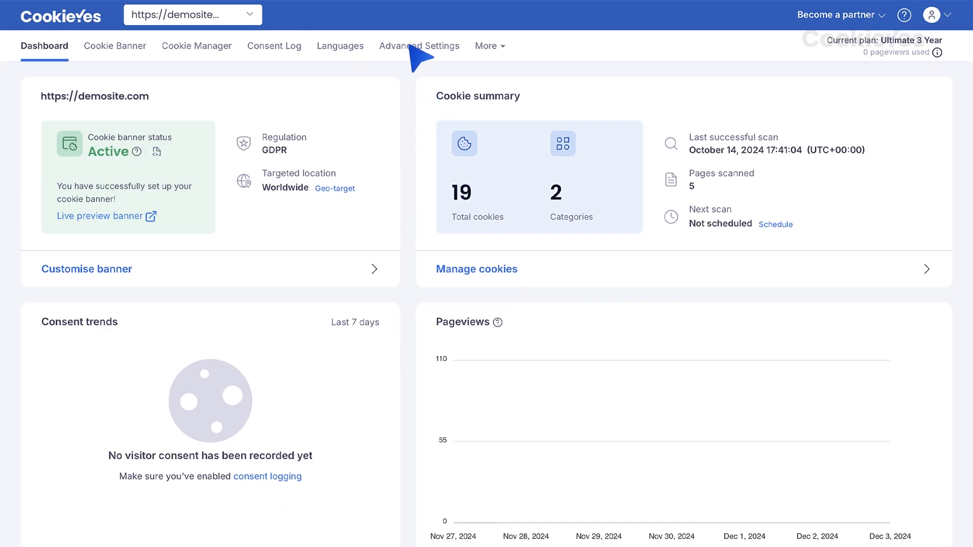
Run Check now for the GCM status under CookieYes Advanced Settings
left_click(415, 51)
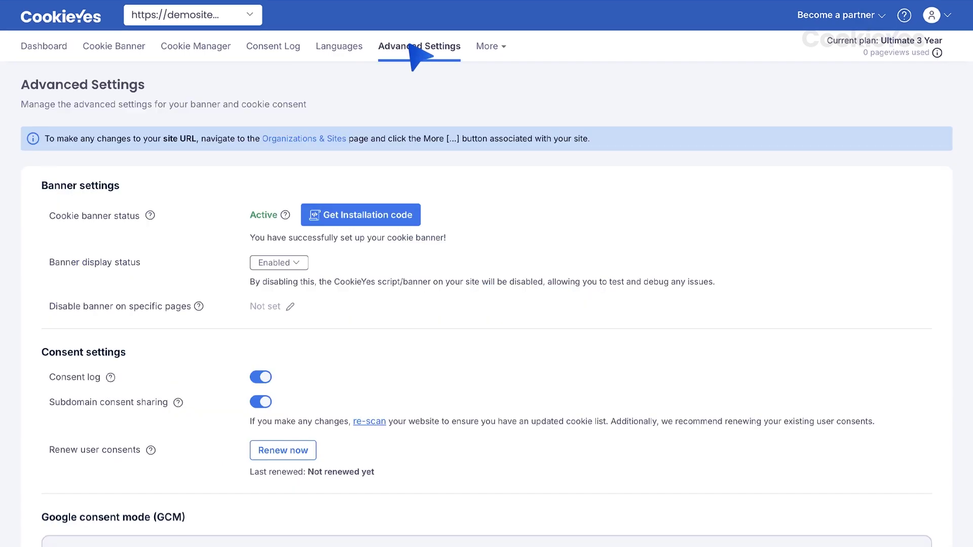
scroll(409, 46, "down", 7)
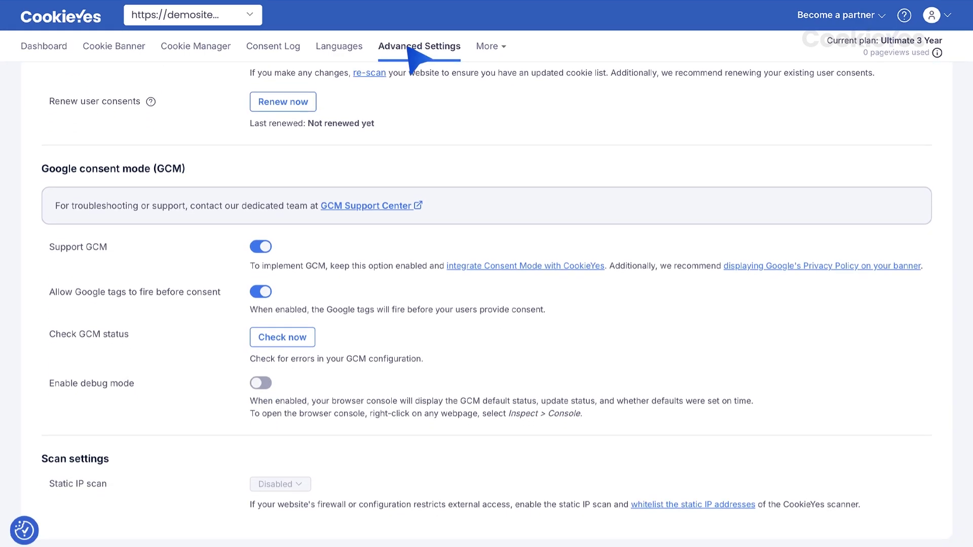
left_click(279, 338)
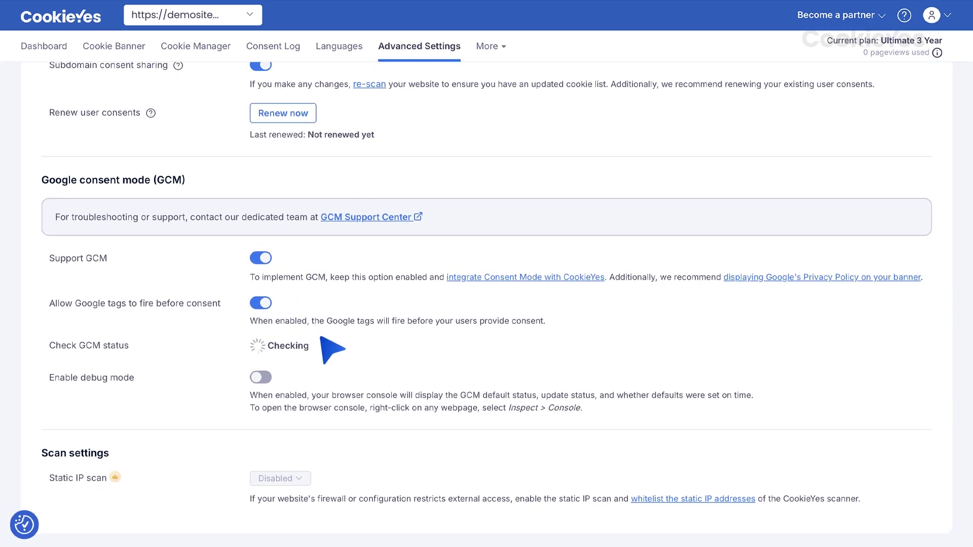